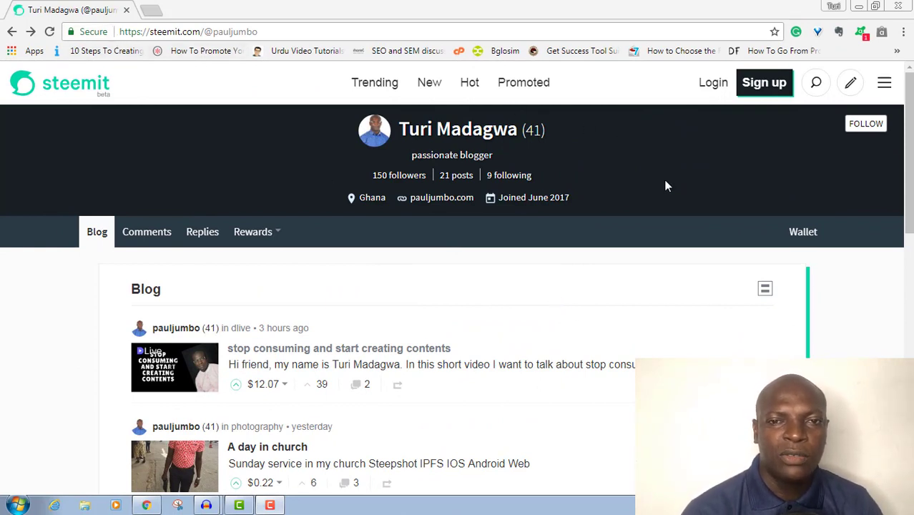
Use the Sign up button in the Steemit header to reach the signup options page.
left_click(763, 86)
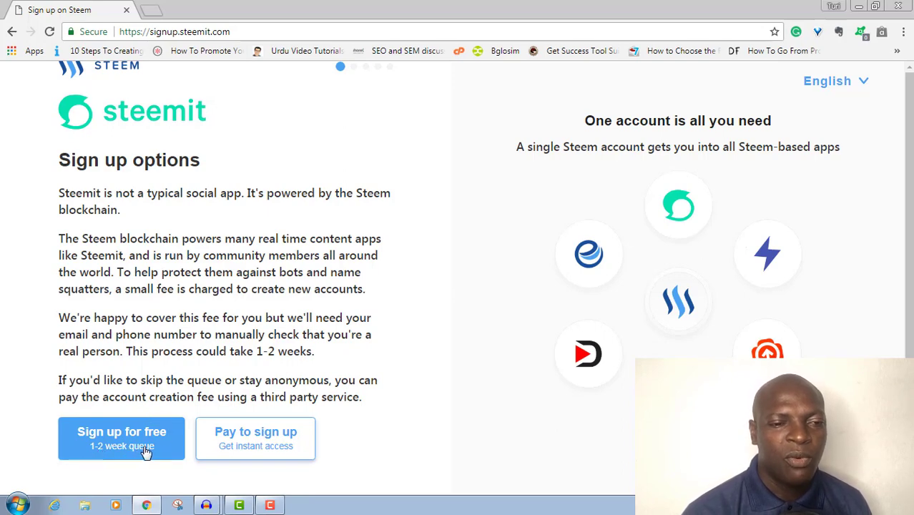
Choose 'Pay to sign up' to list the paid third-party signup services.
left_click(270, 446)
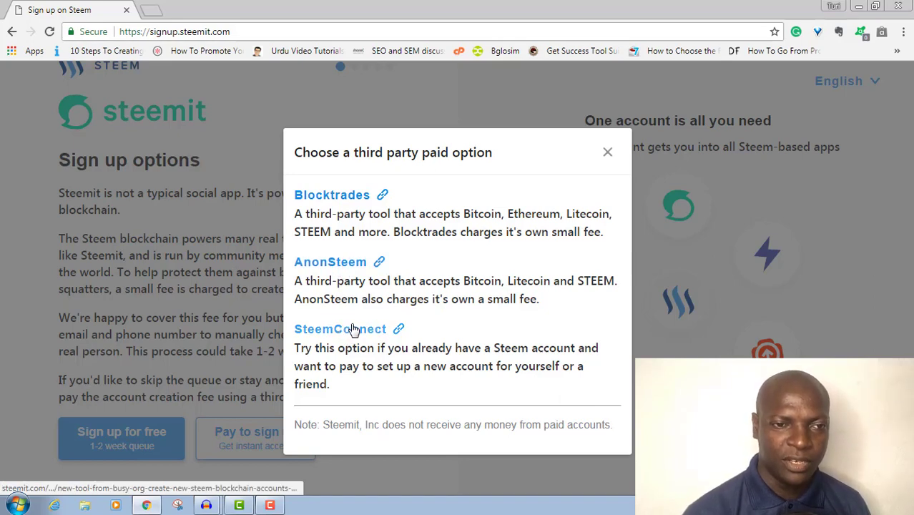
Go to BlockTrades' create-steem-account page and enter an account name until it shows 'Account name is valid'.
left_click(342, 199)
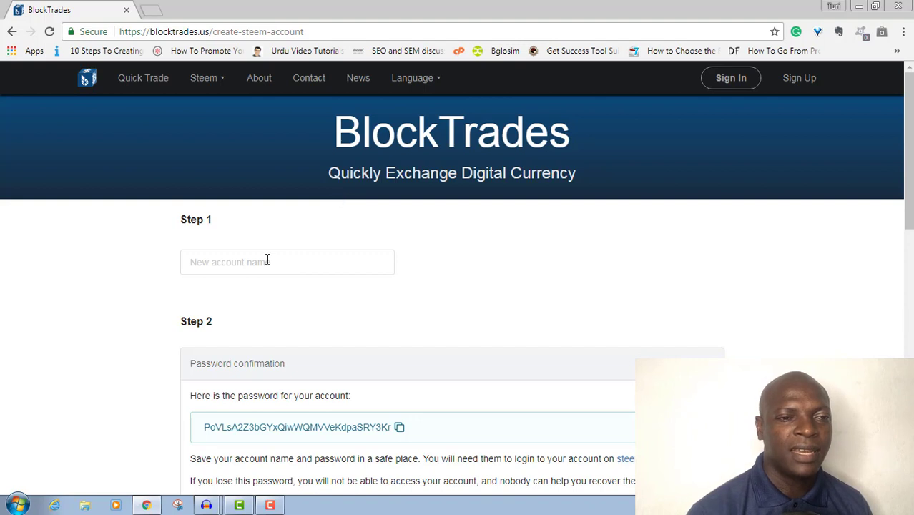
left_click(220, 260)
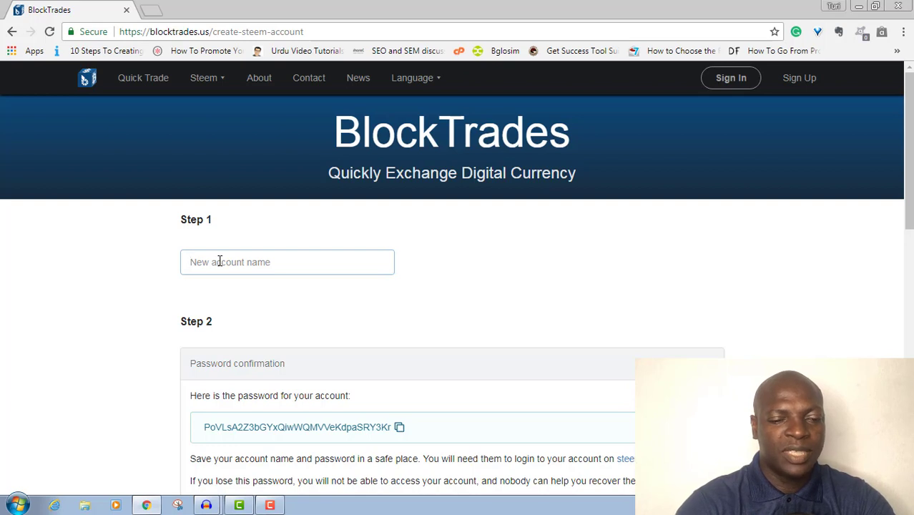
type("ni")
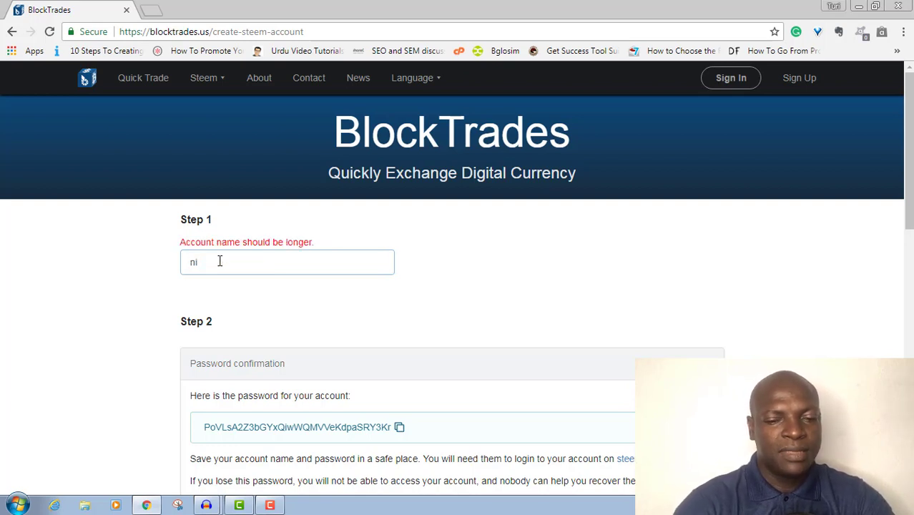
key("BackSpace")
key("BackSpace")
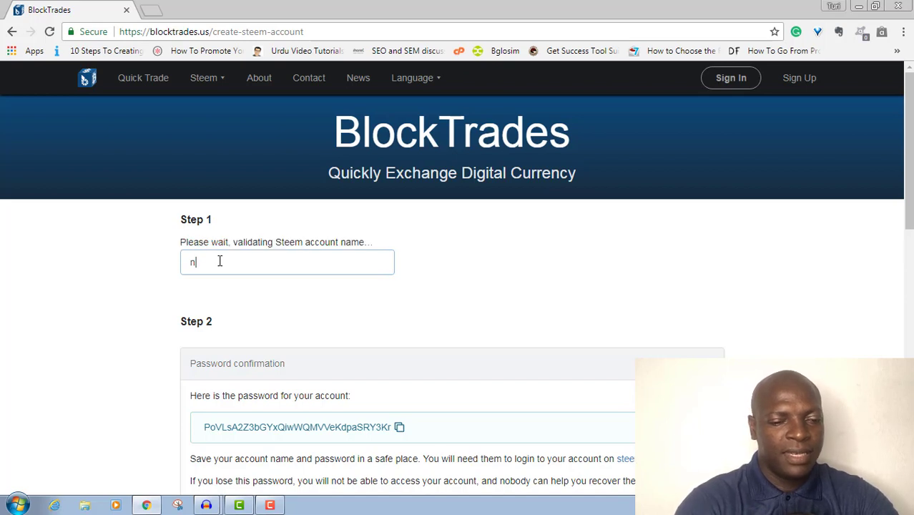
type("ebloger")
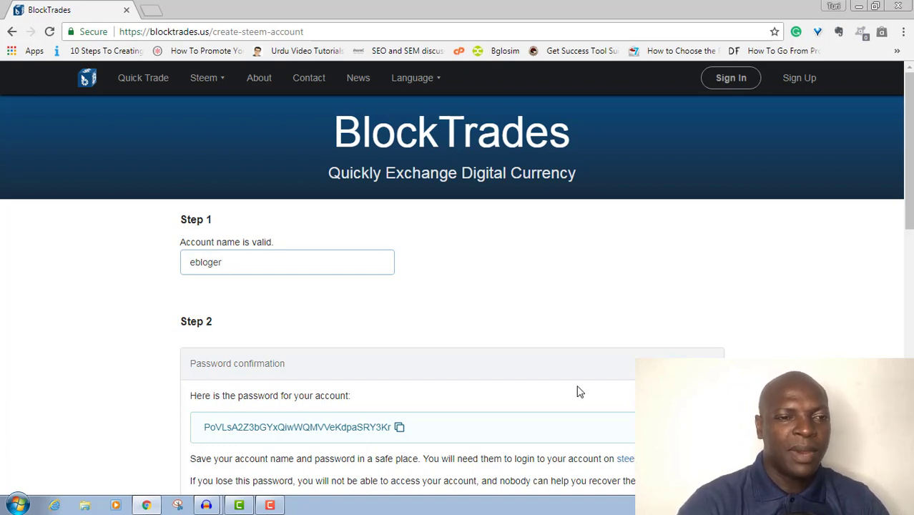
scroll(887, 201, "down", 1)
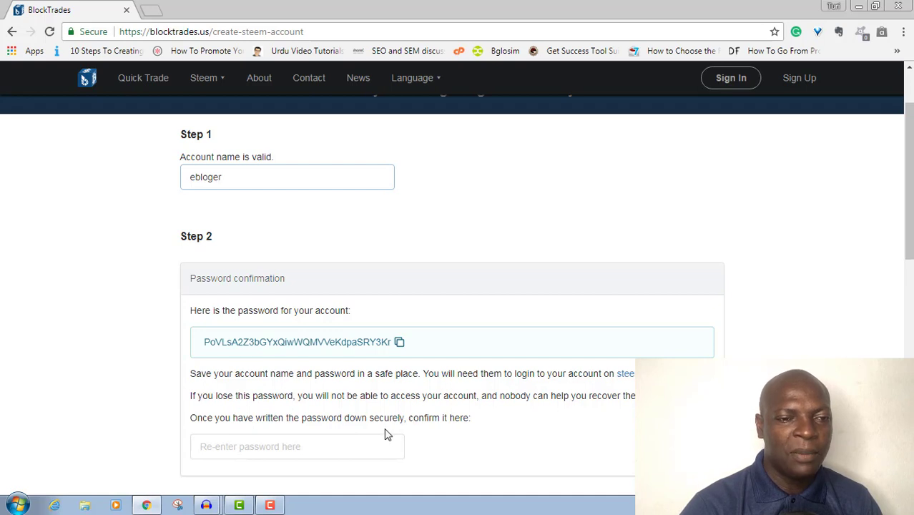
Copy the generated password and paste it into 'Re-enter password here'.
left_click(400, 343)
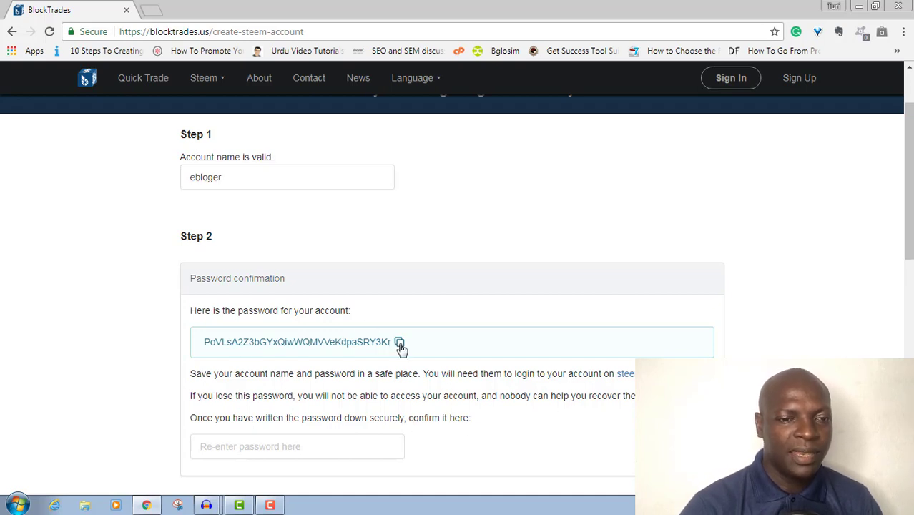
left_click(286, 448)
key("ctrl+v")
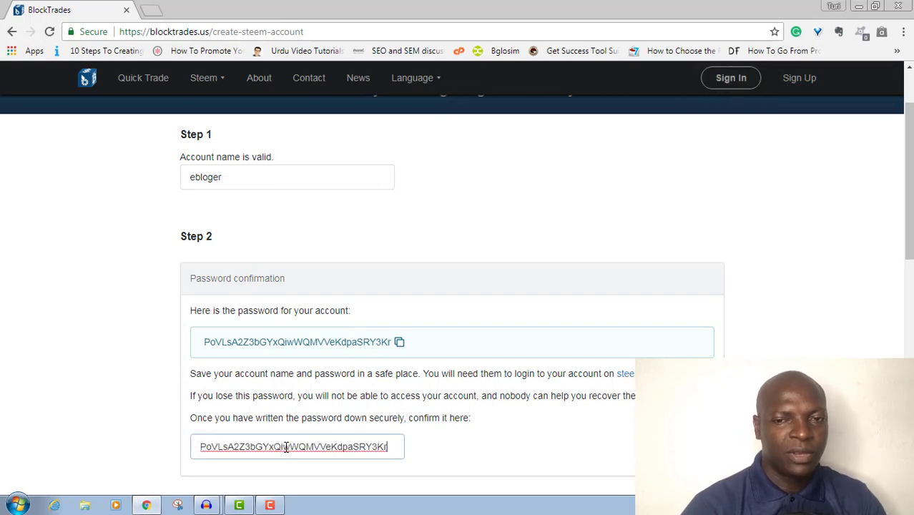
Download the password backup file steem-account (1).txt.
scroll(458, 293, "down", 3)
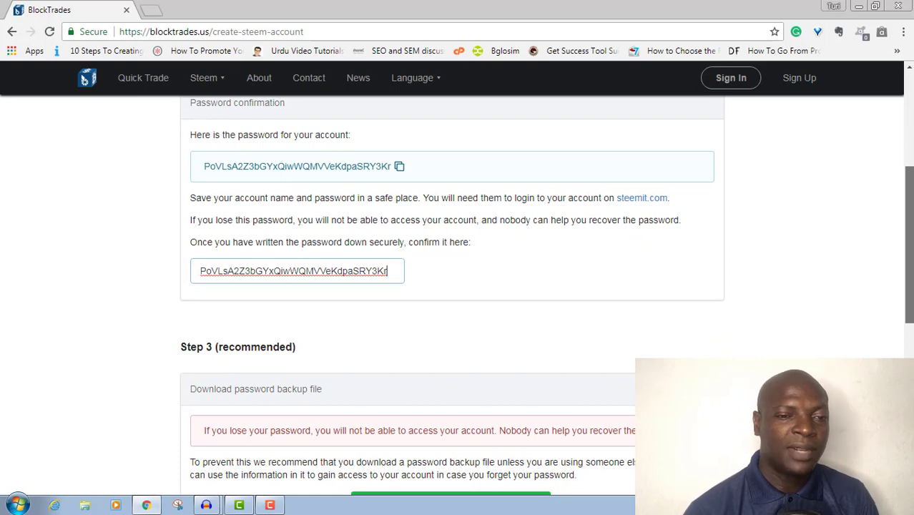
scroll(670, 353, "down", 3)
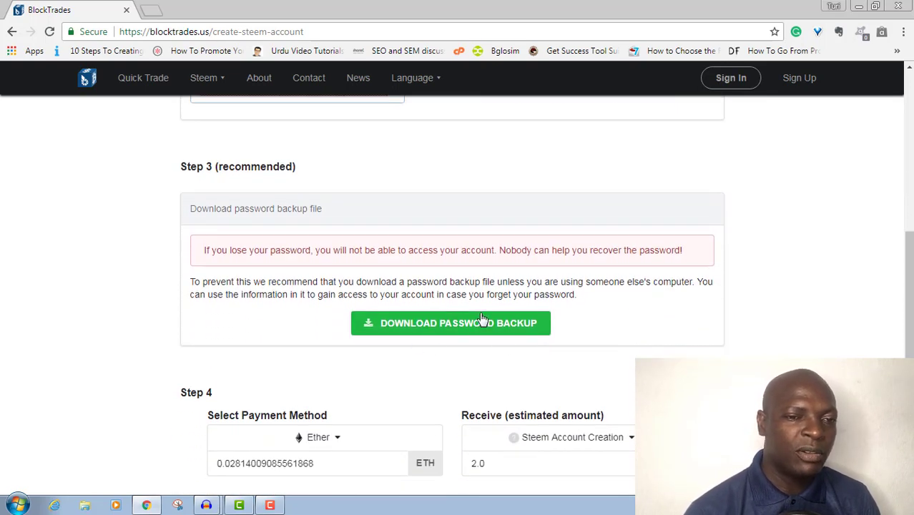
left_click(455, 326)
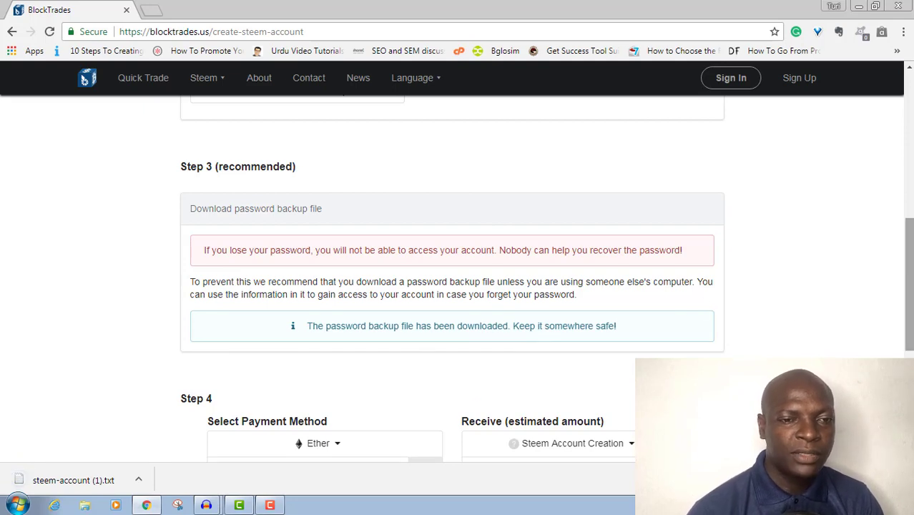
scroll(909, 286, "down", 3)
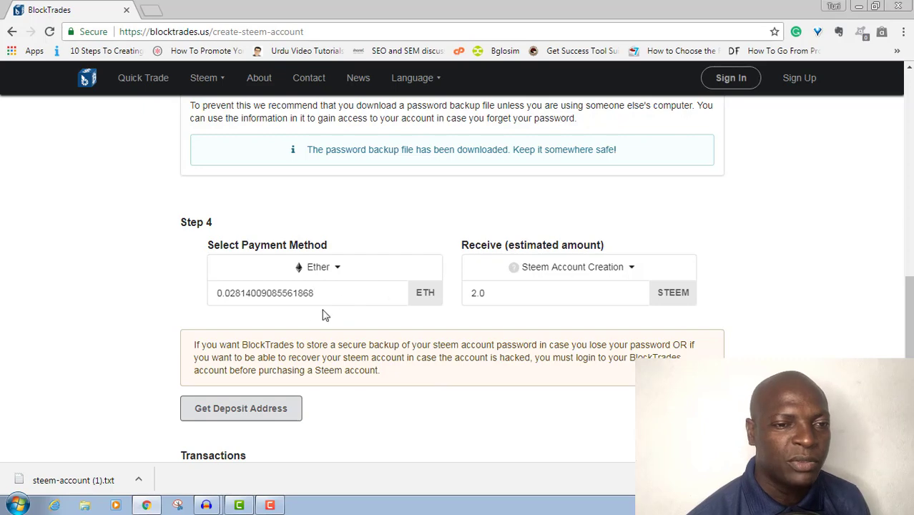
Switch the payment coin from Ether to Bitcoin and select the BTC amount.
left_click(338, 269)
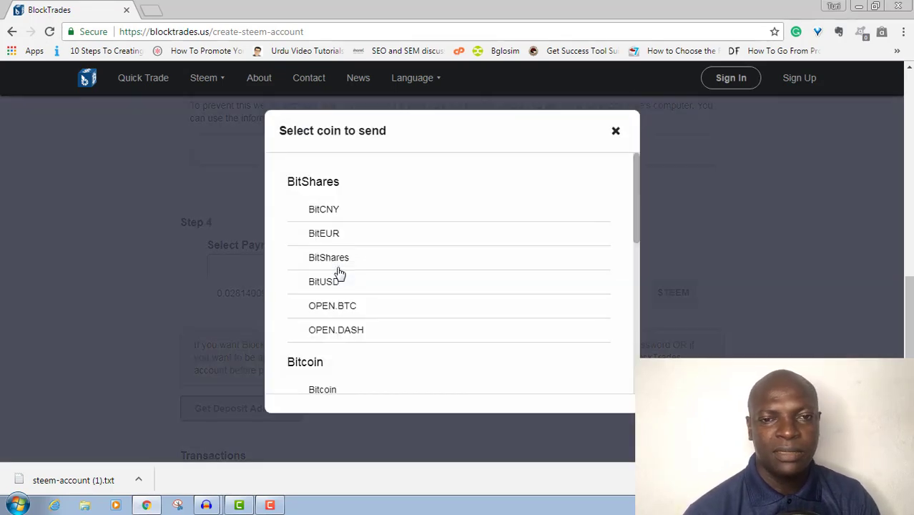
left_click_drag(636, 186, 638, 204)
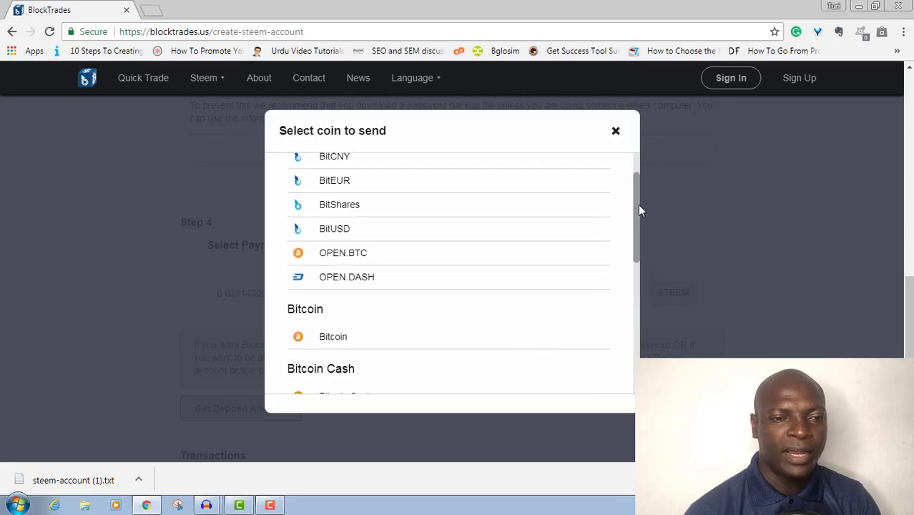
left_click(341, 326)
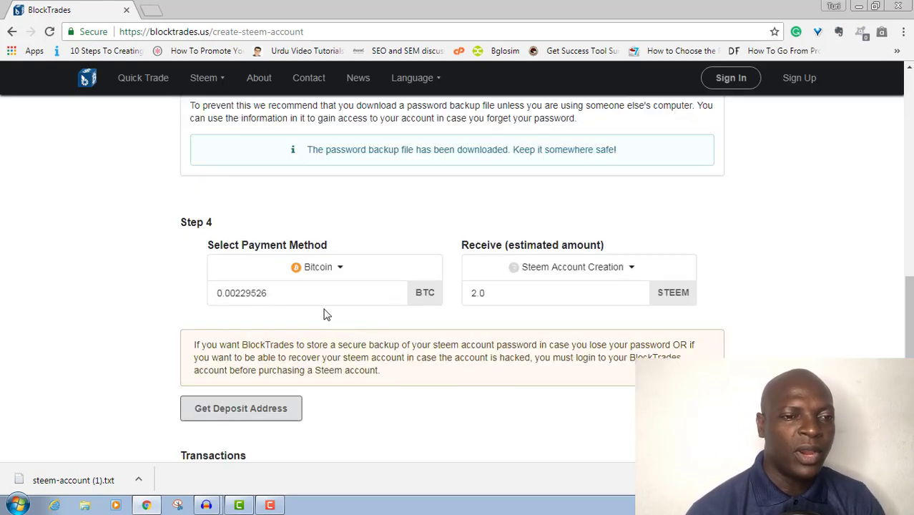
left_click_drag(279, 292, 198, 303)
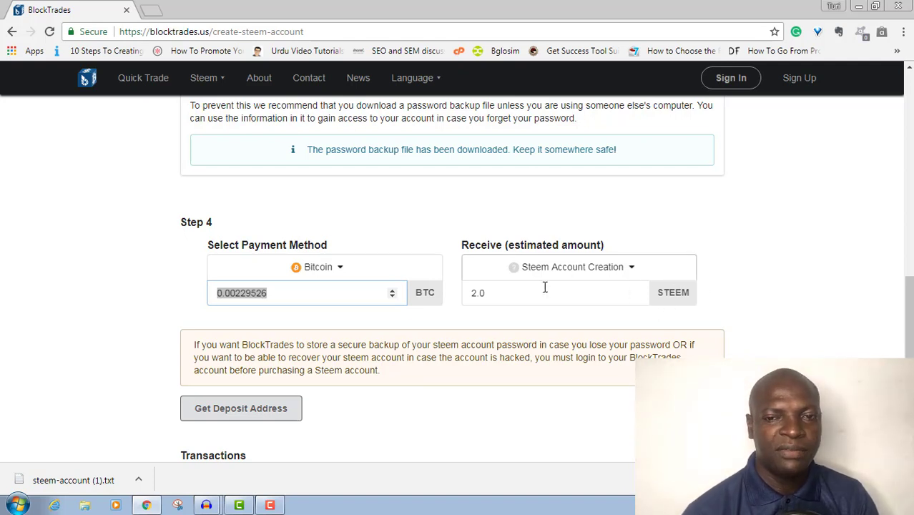
Request a Bitcoin deposit address, then open steem-account (1).txt from the download bar.
left_click_drag(909, 293, 909, 323)
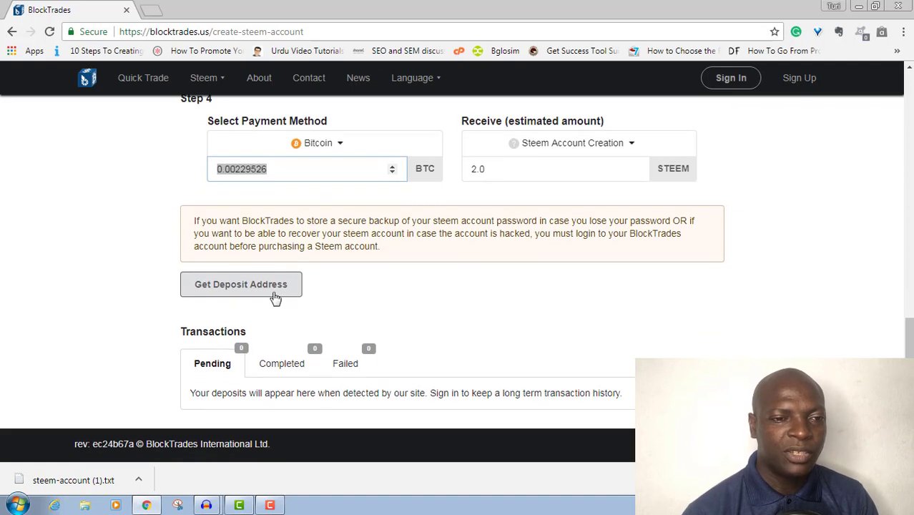
left_click(245, 291)
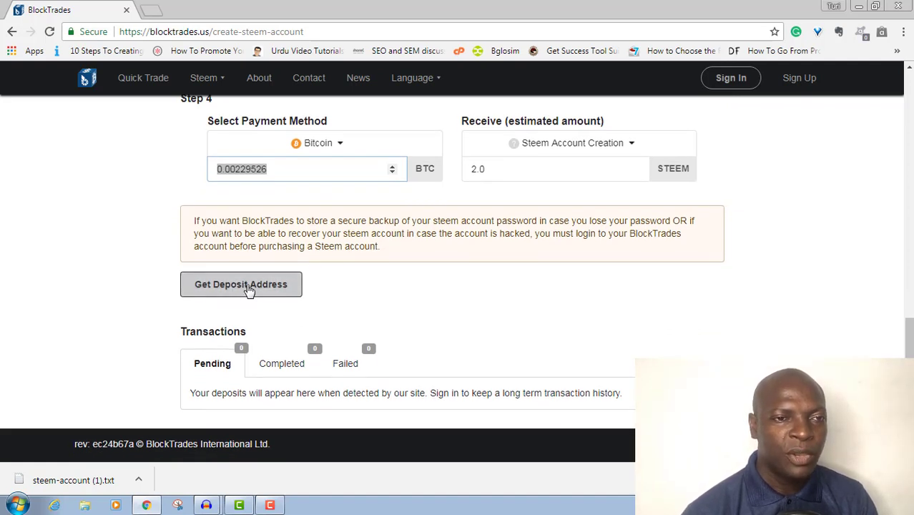
left_click(247, 291)
left_click(236, 289)
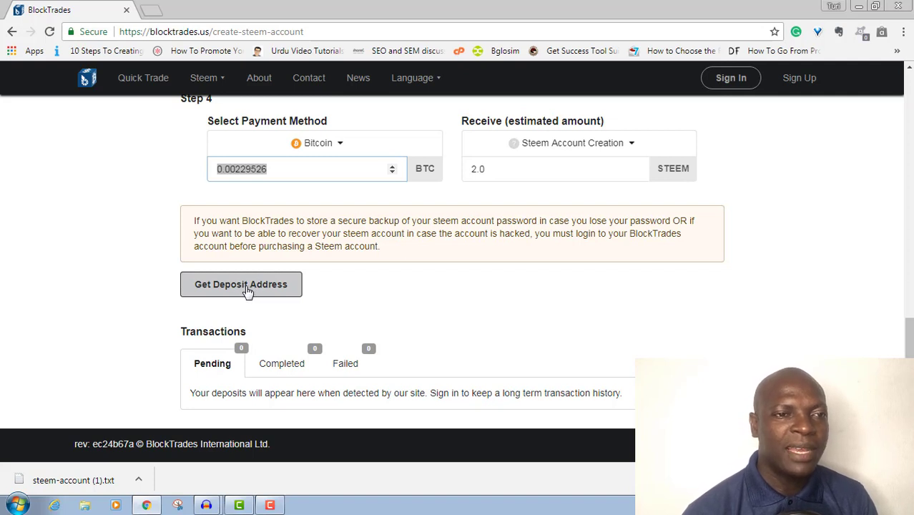
left_click(246, 291)
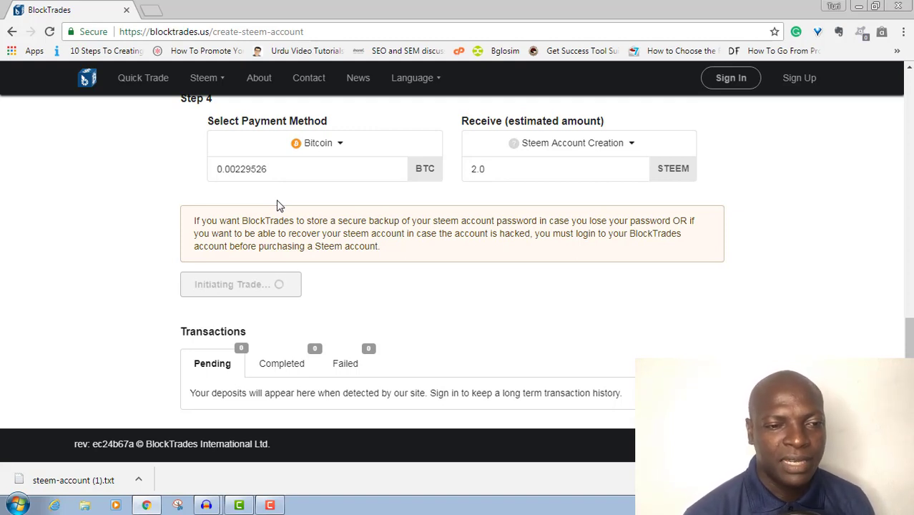
left_click(57, 485)
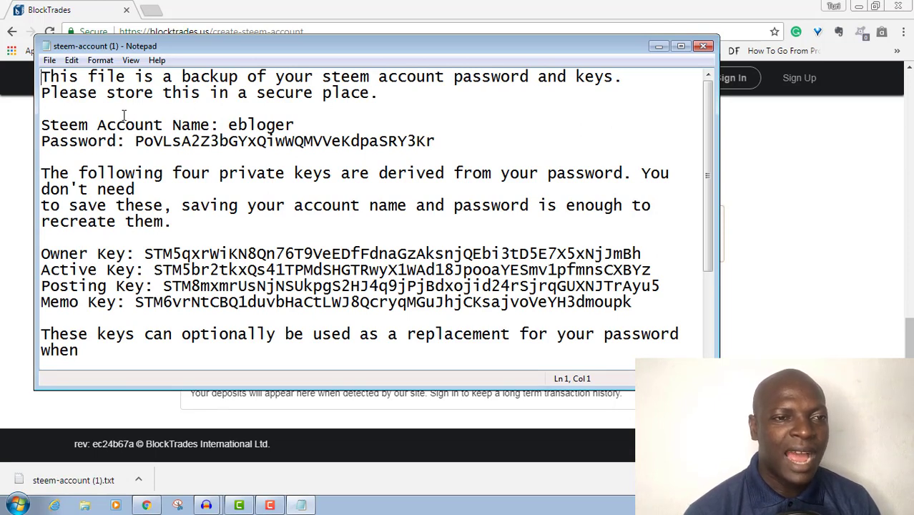
Highlight the account name, password and Owner Key in the Notepad backup, then close it.
left_click_drag(294, 125, 163, 124)
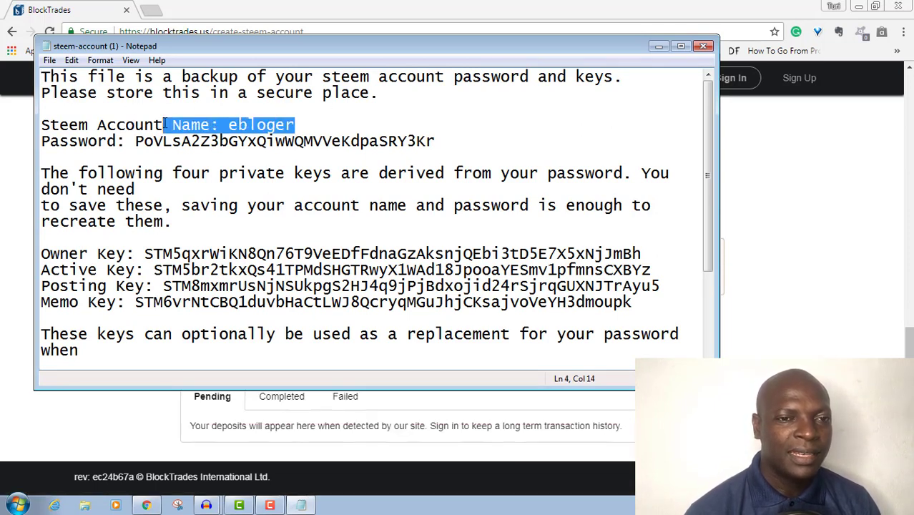
left_click_drag(449, 141, 203, 143)
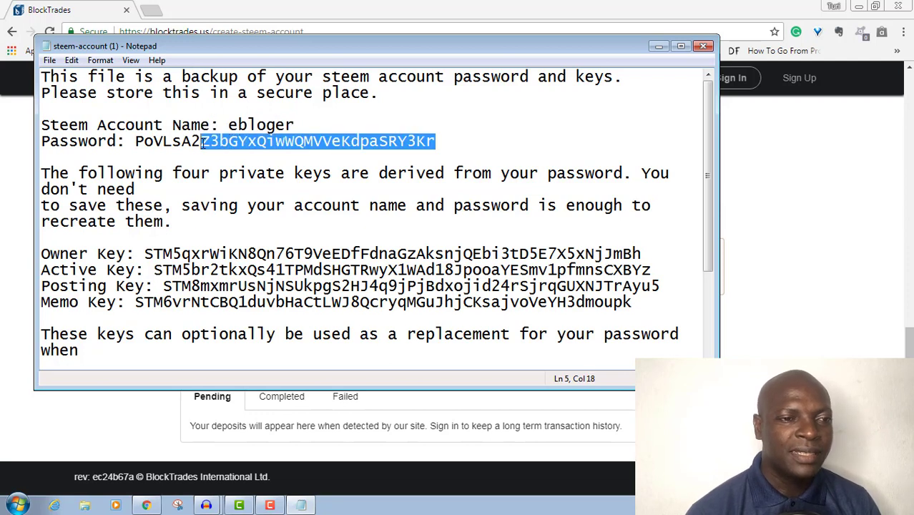
left_click(127, 255)
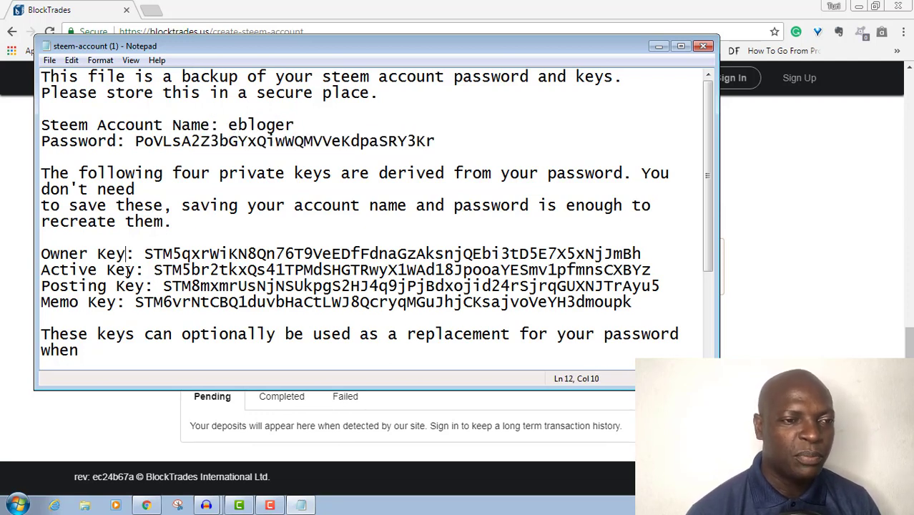
left_click(115, 312)
left_click_drag(702, 215, 703, 134)
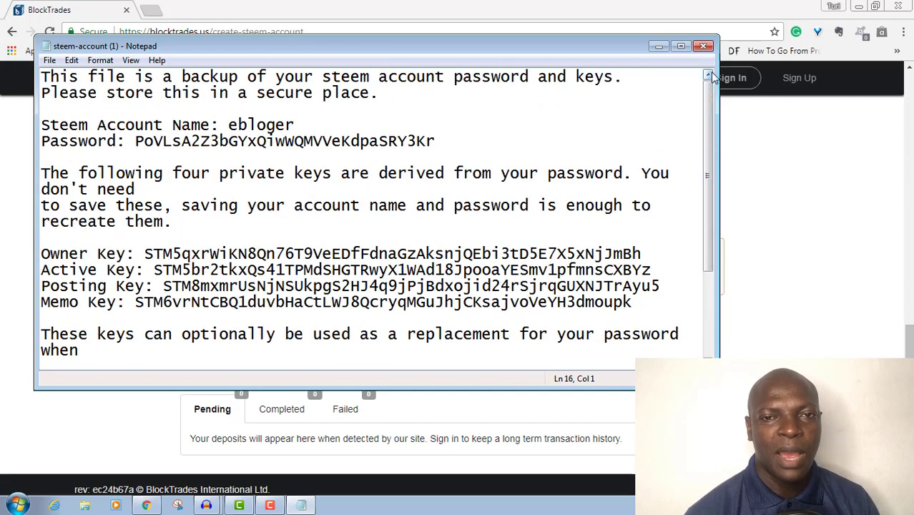
left_click(703, 46)
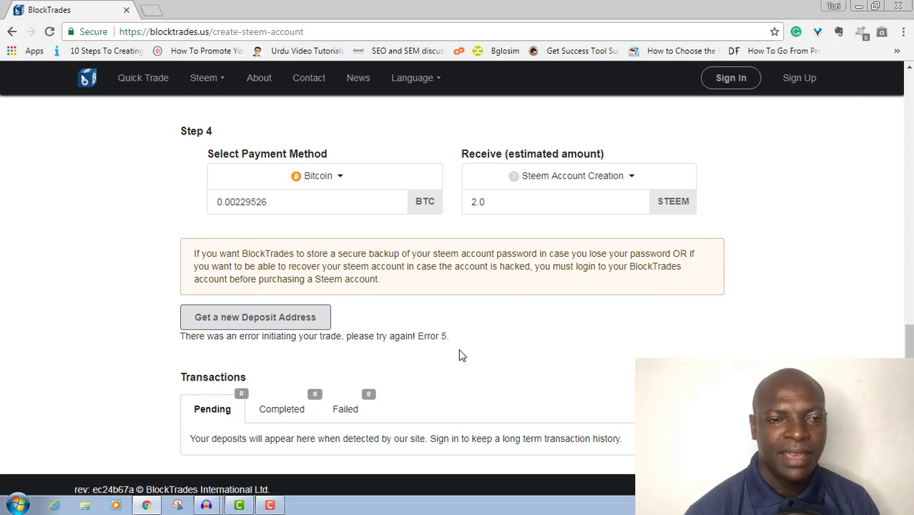
Retry 'Get a new Deposit Address', then open the 'How To Promote Yo…' bookmark.
left_click_drag(908, 330, 886, 333)
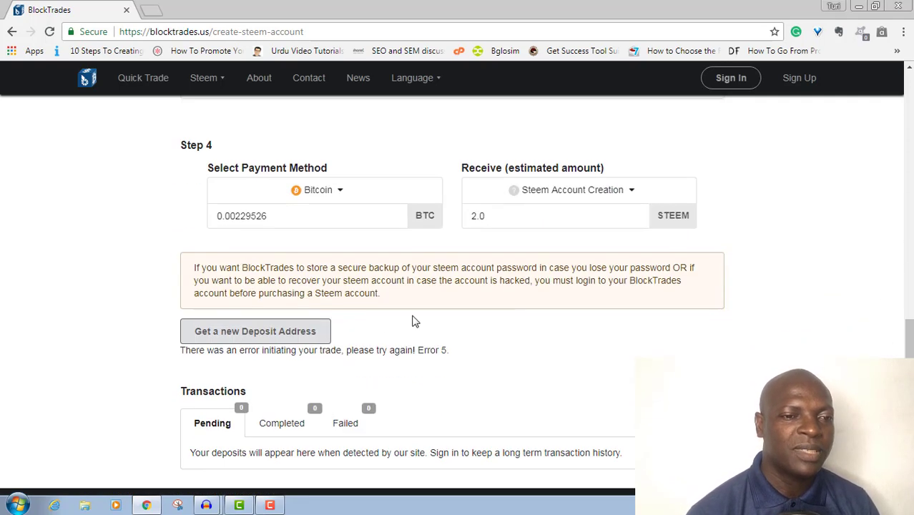
left_click(295, 333)
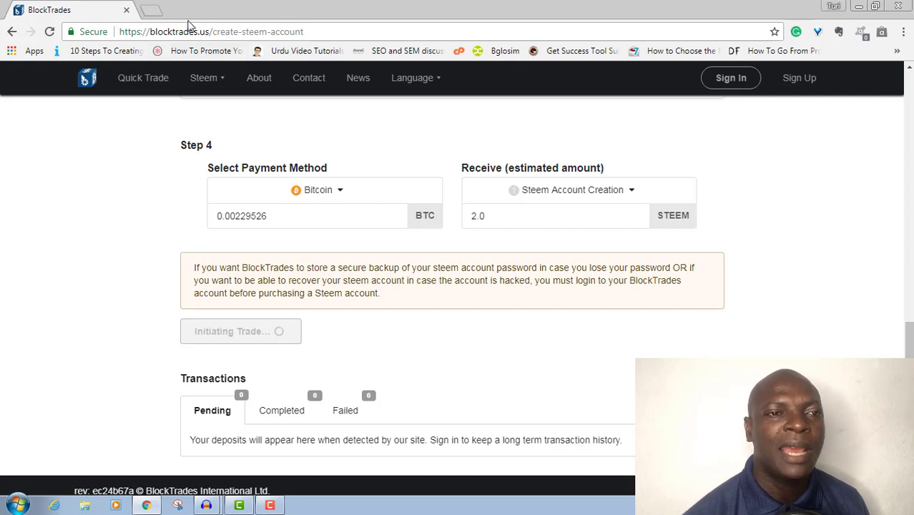
left_click(208, 51)
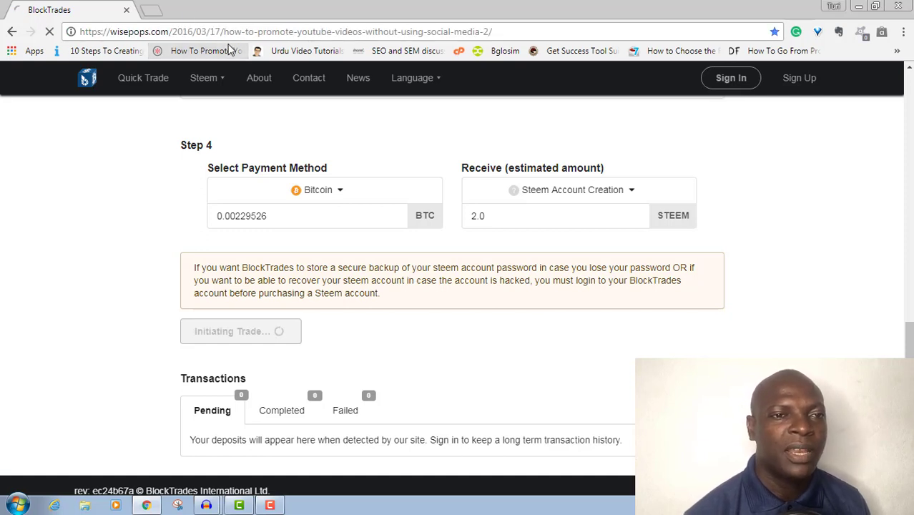